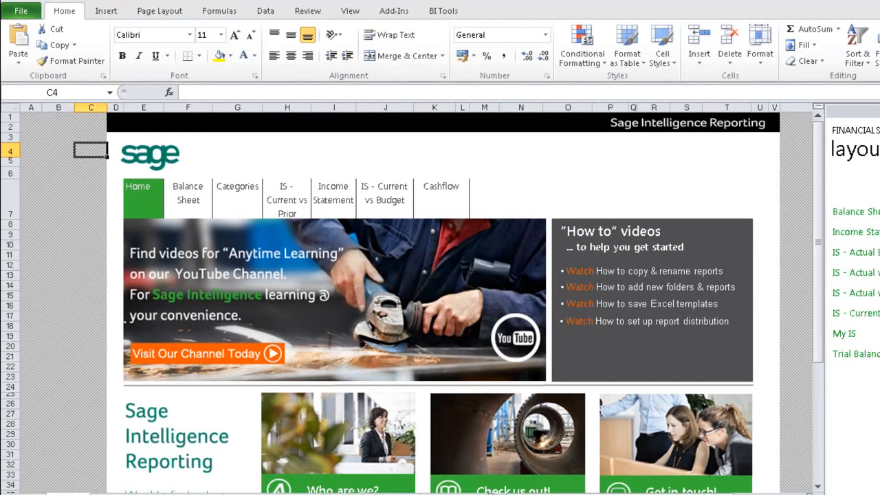
- Create a new report layout named MY INCOME STATEMENT
left_click(443, 12)
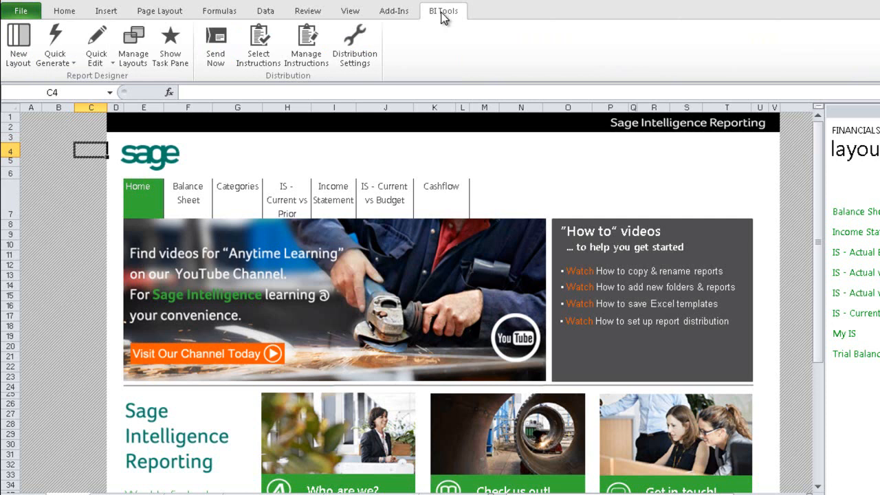
left_click(19, 58)
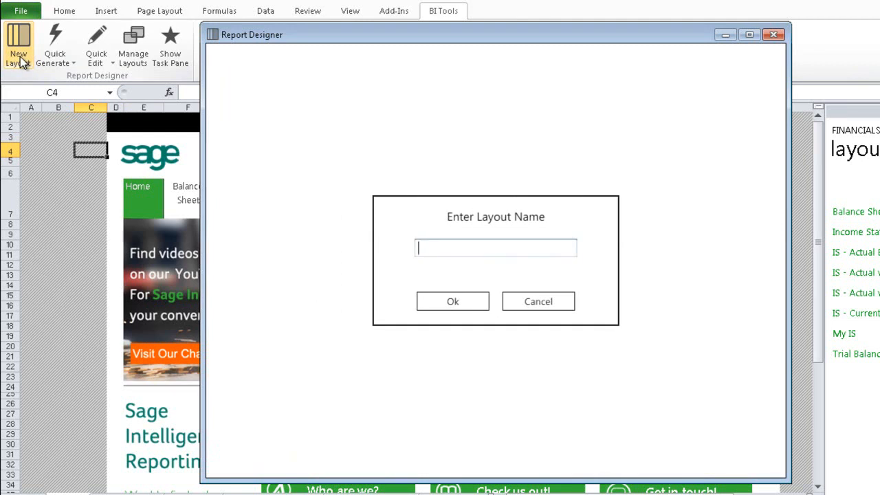
type("MY INCOME STATEMENT")
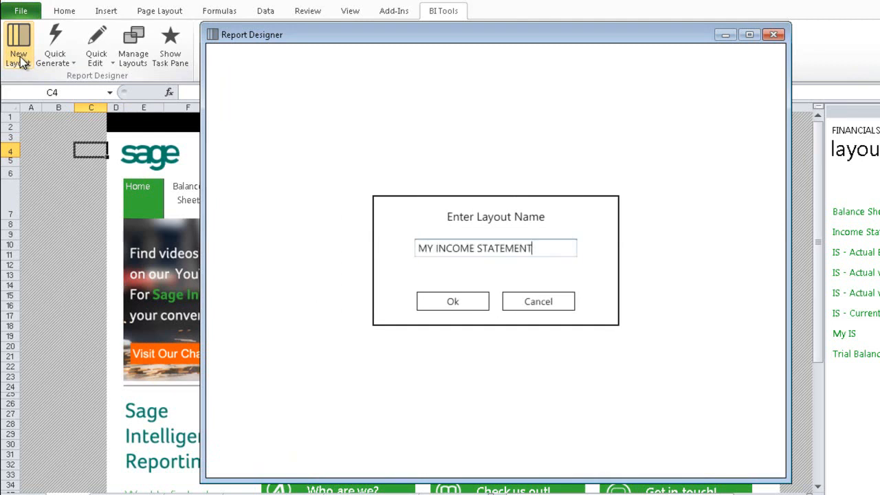
left_click(433, 302)
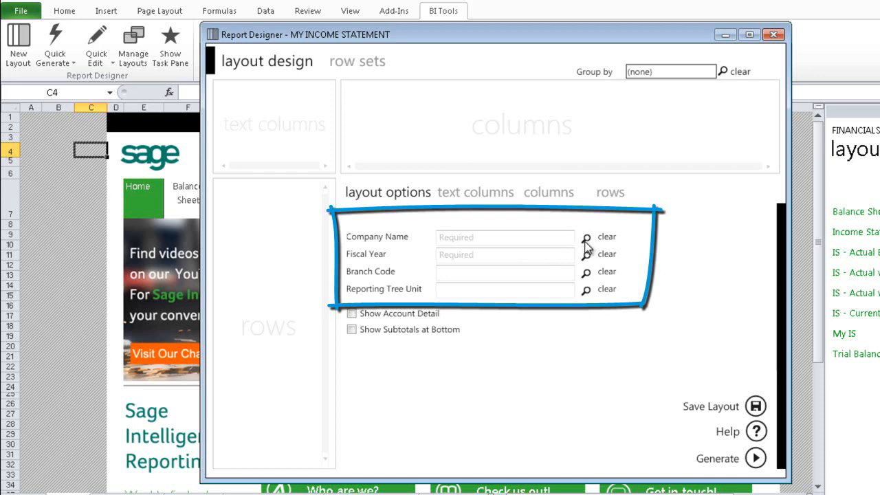
- Add the Account and Row Description text columns to the layout
left_click(476, 193)
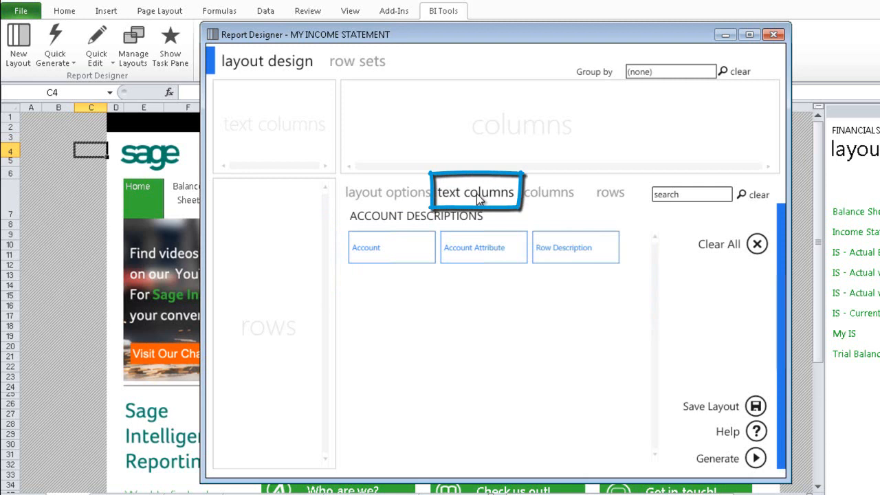
left_click(394, 249)
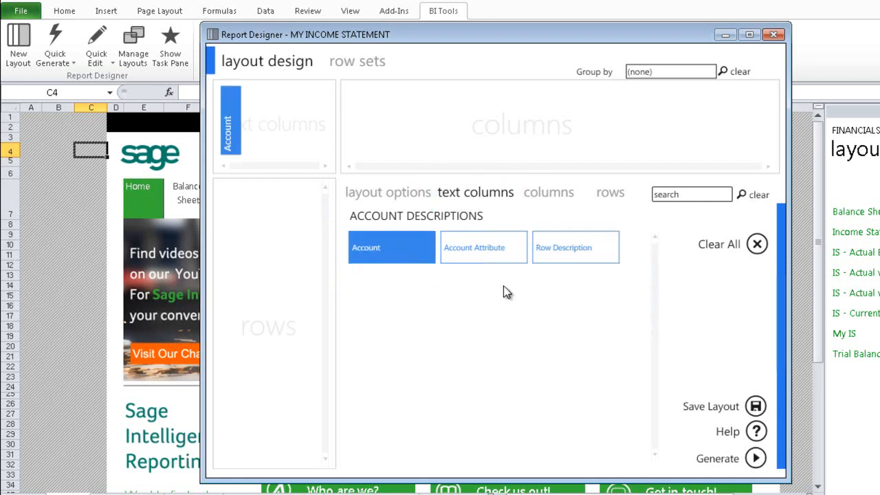
left_click(570, 255)
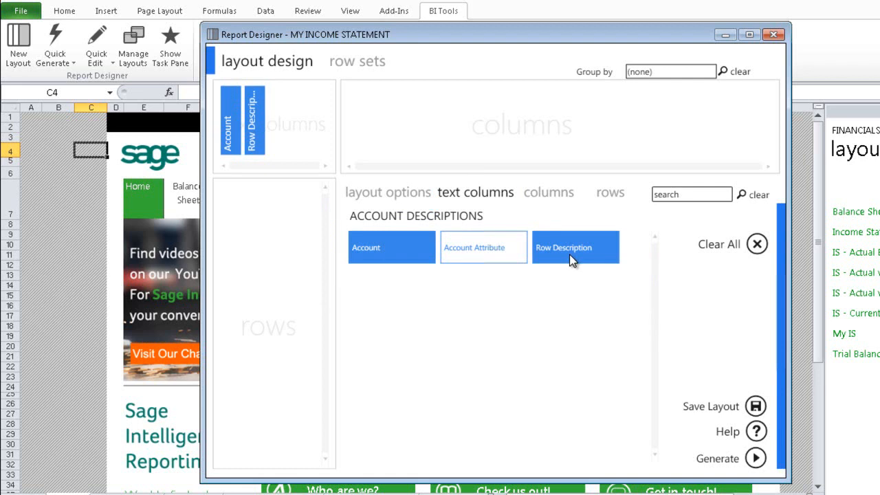
- Display the predefined calculations available for the layout's columns
left_click(563, 195)
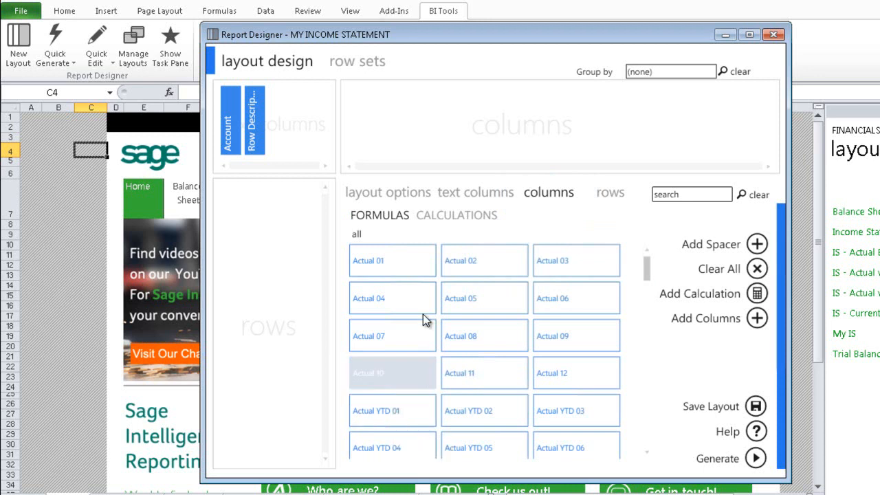
left_click(446, 215)
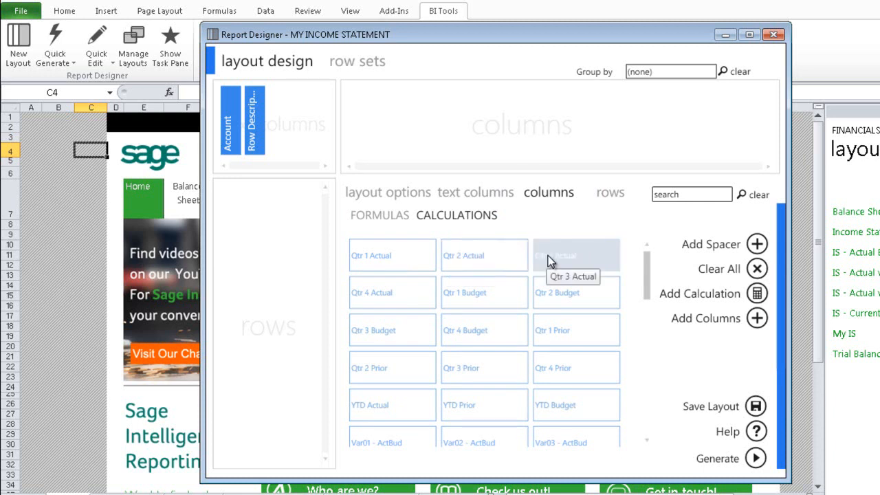
left_click(756, 295)
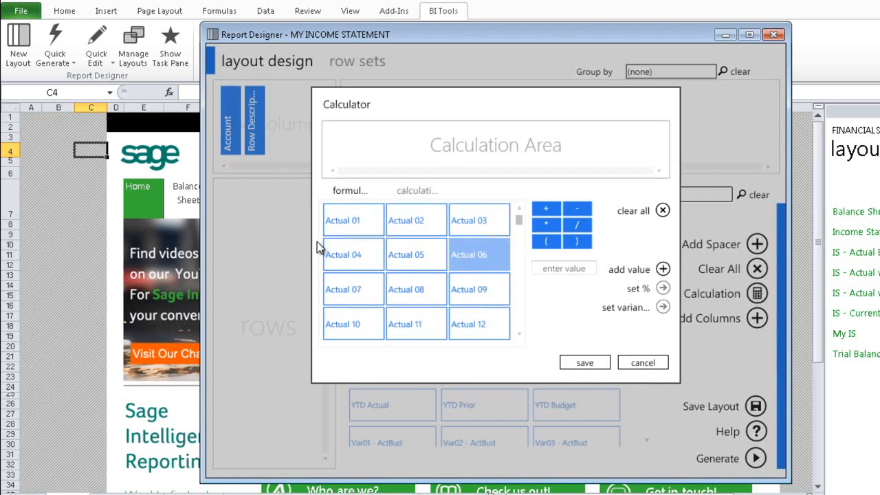
left_click(421, 190)
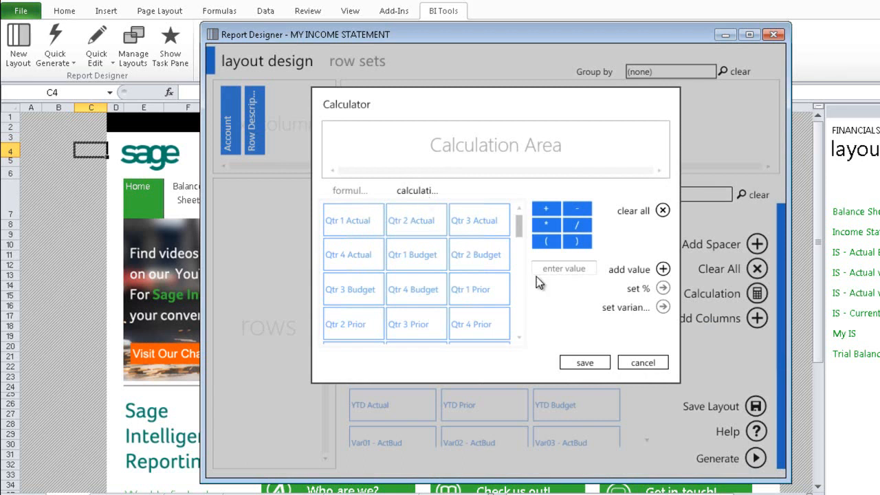
left_click(644, 362)
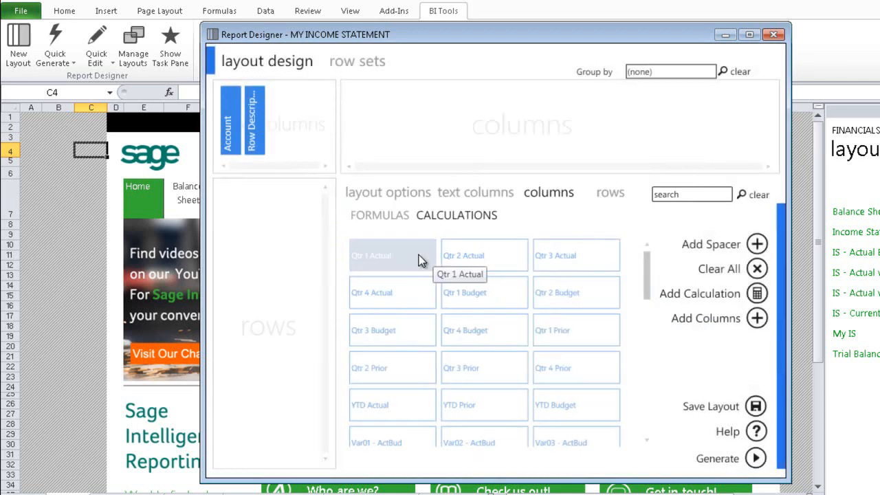
- Add the Qtr 1 Actual, Qtr 2 Actual, Qtr 3 Actual and Qtr 4 Actual calculations as layout columns
left_click(421, 260)
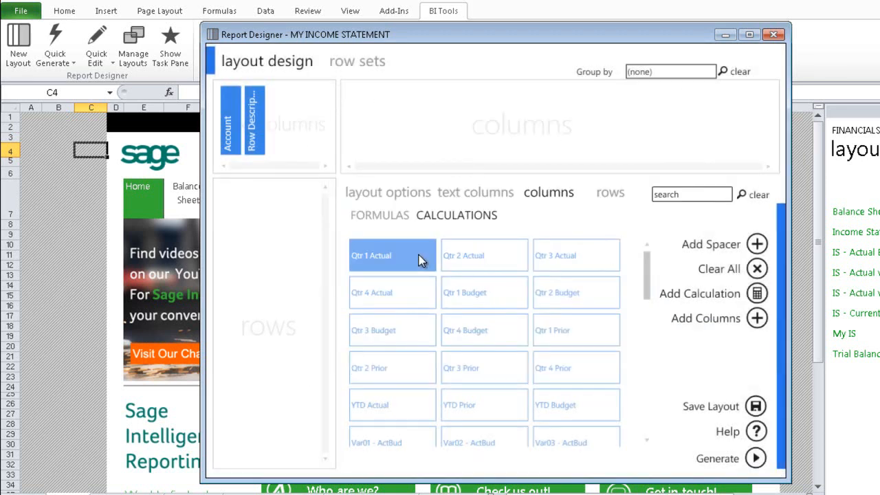
left_click(462, 263)
left_click(555, 261)
left_click(391, 301)
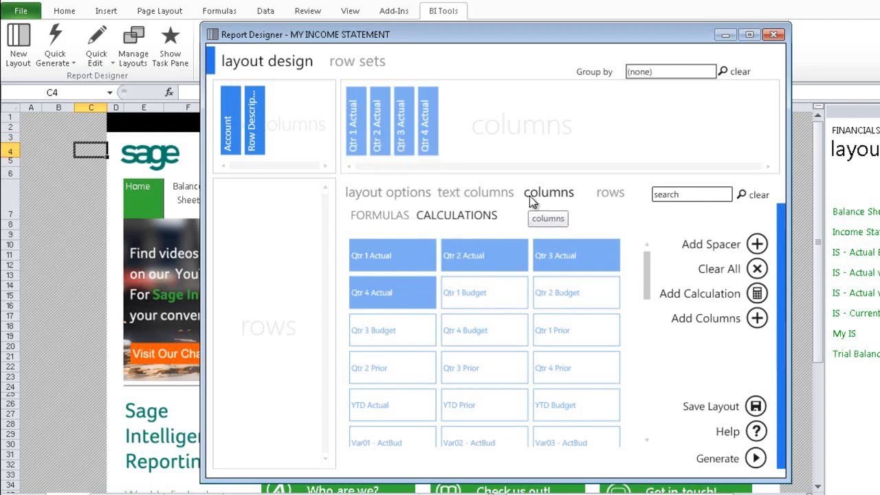
- Add four column spacers and arrange them so that one follows each quarterly actual column
left_click(756, 245)
left_click(755, 246)
left_click_drag(450, 143, 381, 141)
left_click_drag(475, 144, 425, 144)
left_click(756, 244)
left_click_drag(504, 142, 471, 147)
left_click(757, 245)
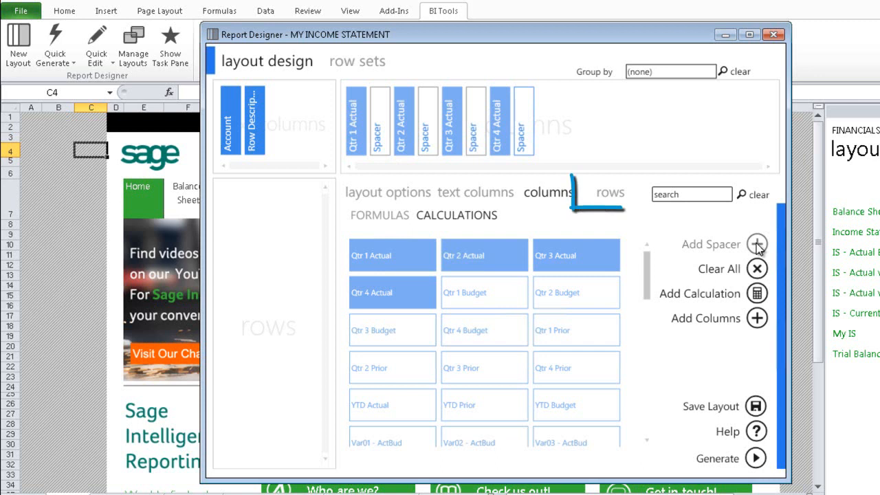
- Create a new row set named MY ROW SET
left_click(611, 193)
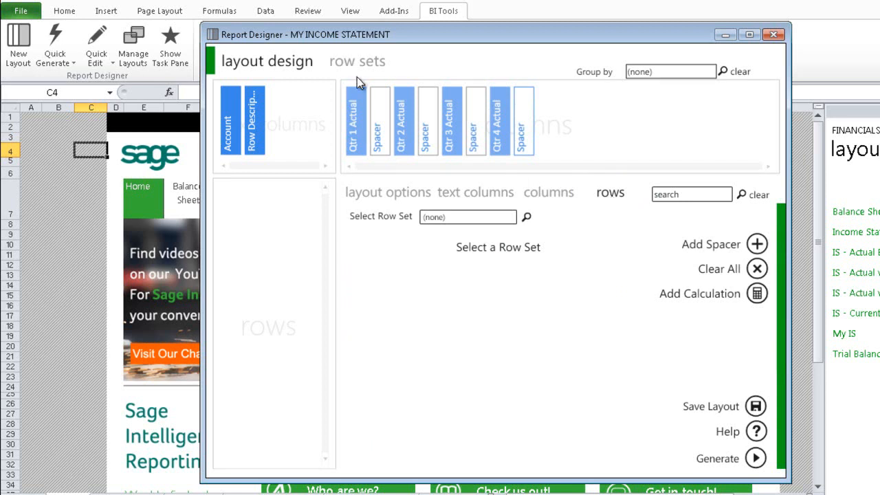
left_click(358, 59)
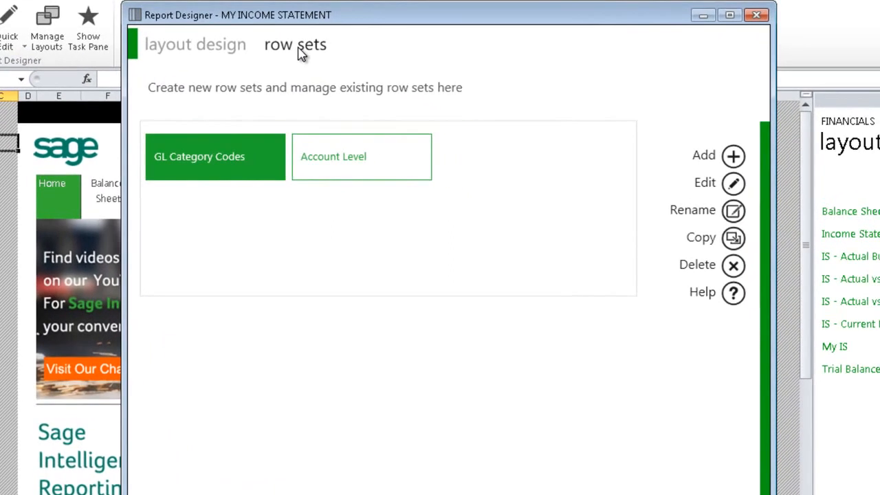
left_click(733, 157)
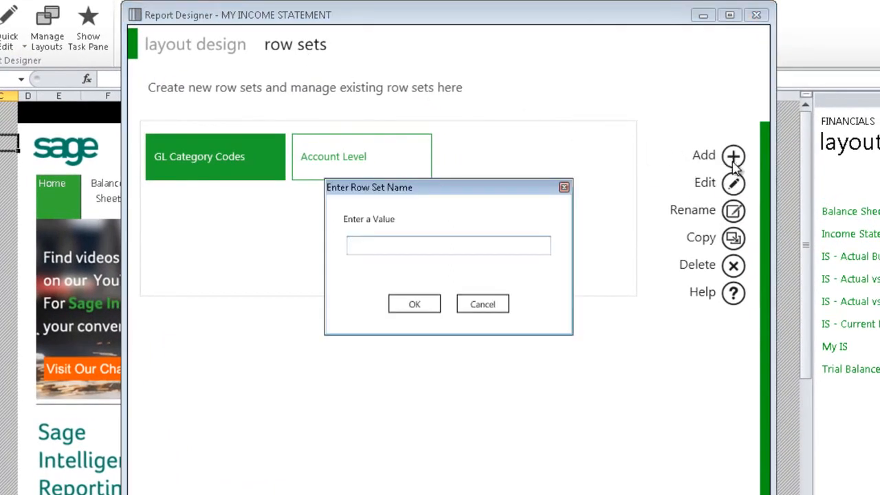
type("MY ROW SET")
left_click(415, 305)
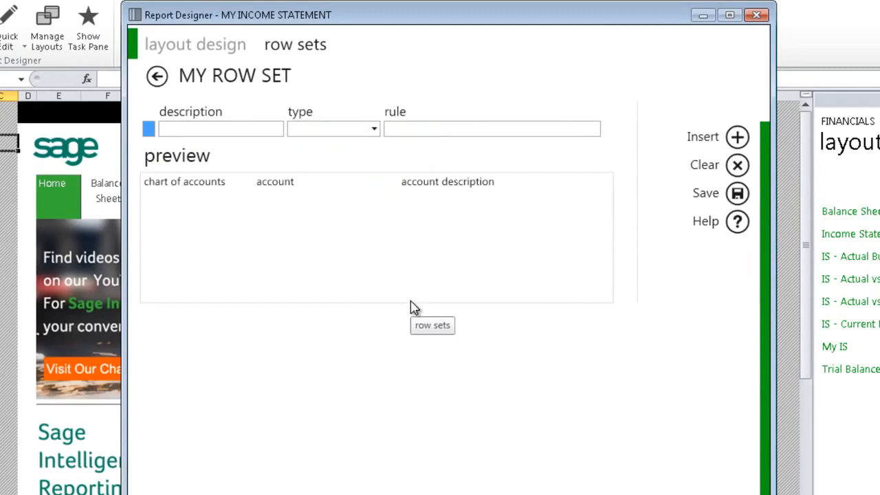
- Define a Revenue row of type GL Category Code with rule 9 and preview its matching accounts
left_click(258, 133)
type("Revenue")
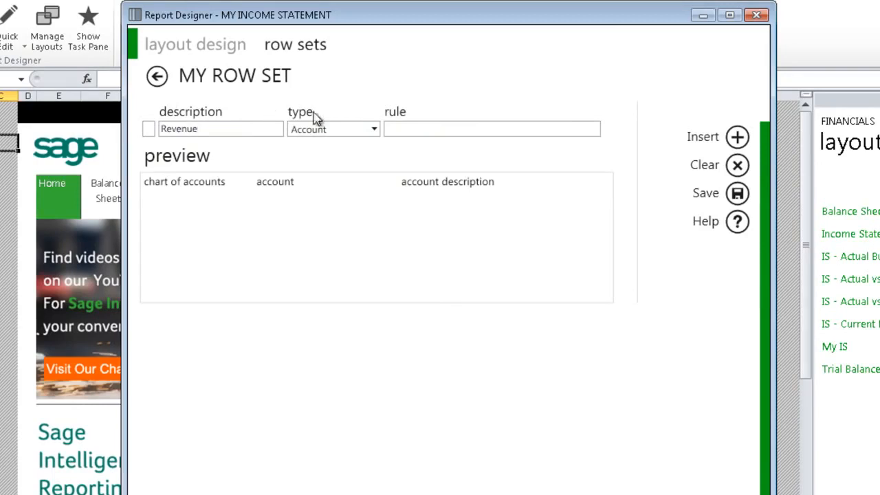
left_click(375, 130)
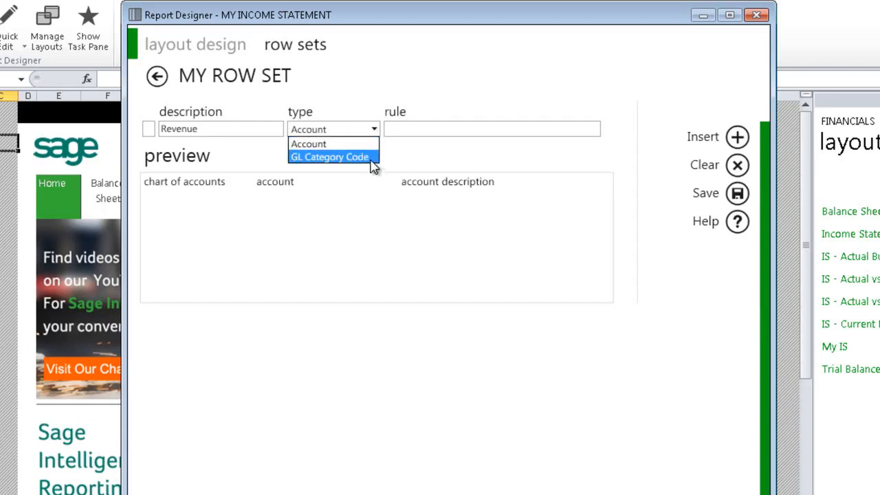
left_click(357, 157)
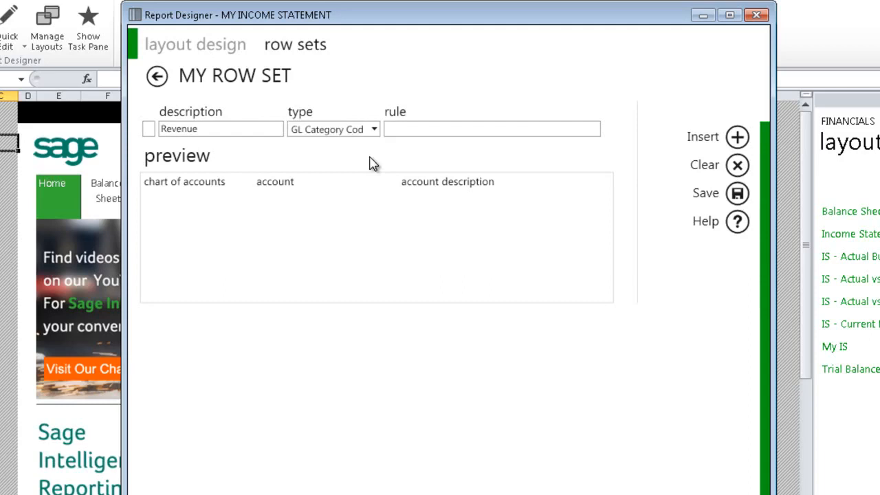
left_click(403, 134)
type("9")
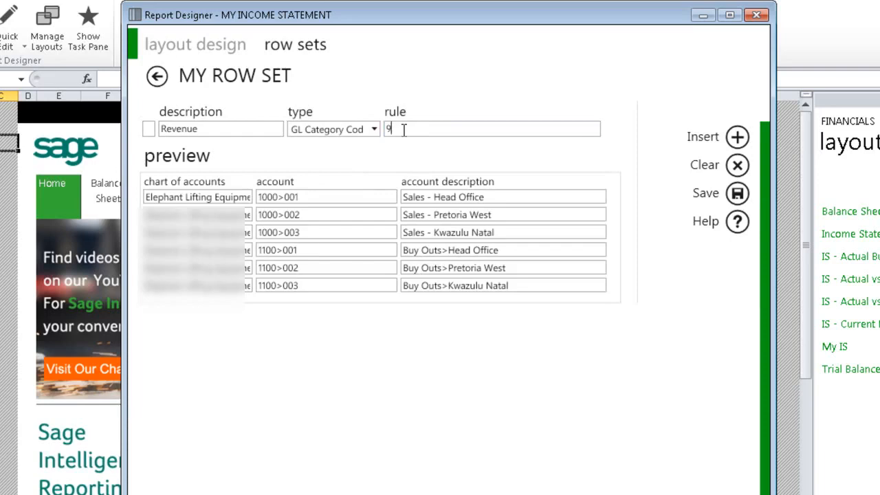
key("Return")
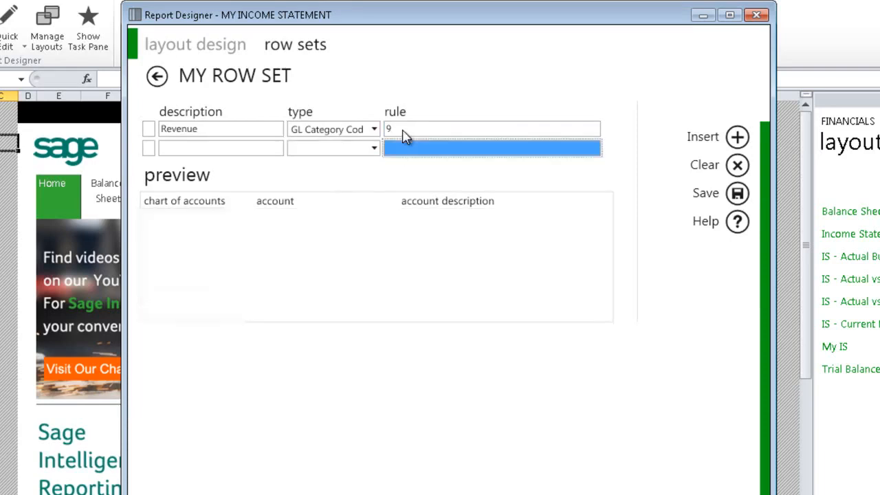
left_click(404, 132)
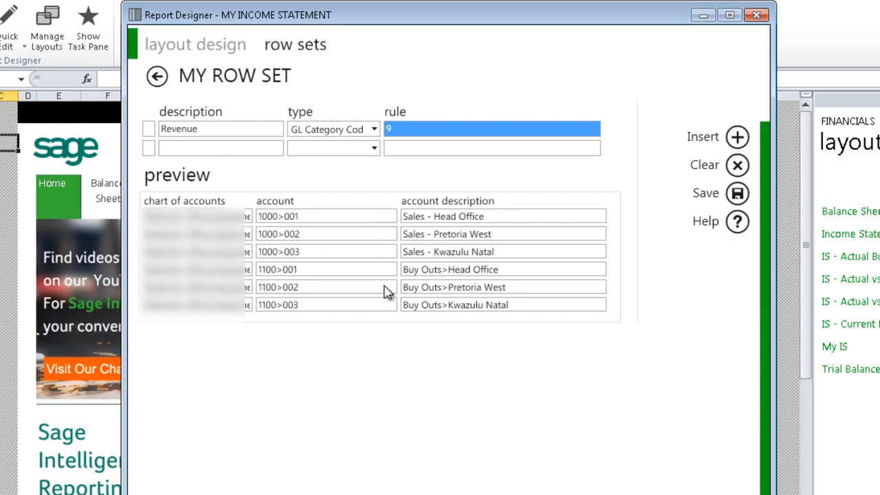
- Add a Cost of Sales row of type GL Category Code with rule 10 to the row set
left_click(211, 151)
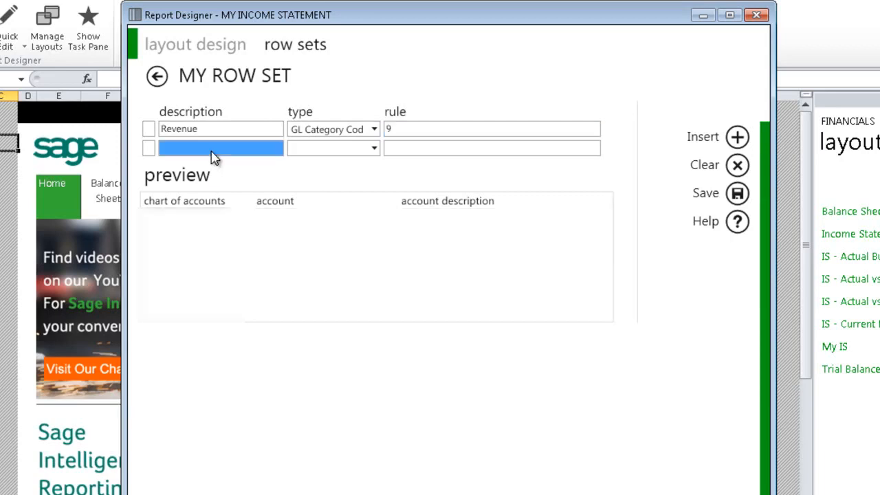
type("Cost ")
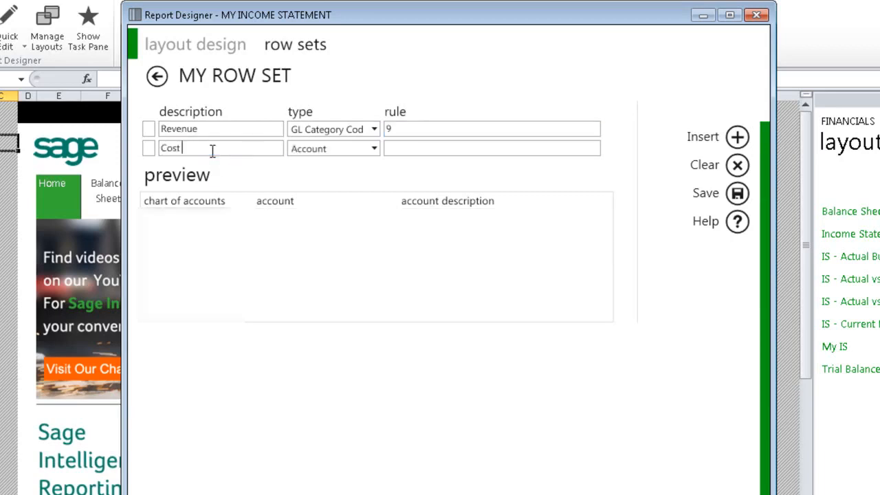
type("of Sales")
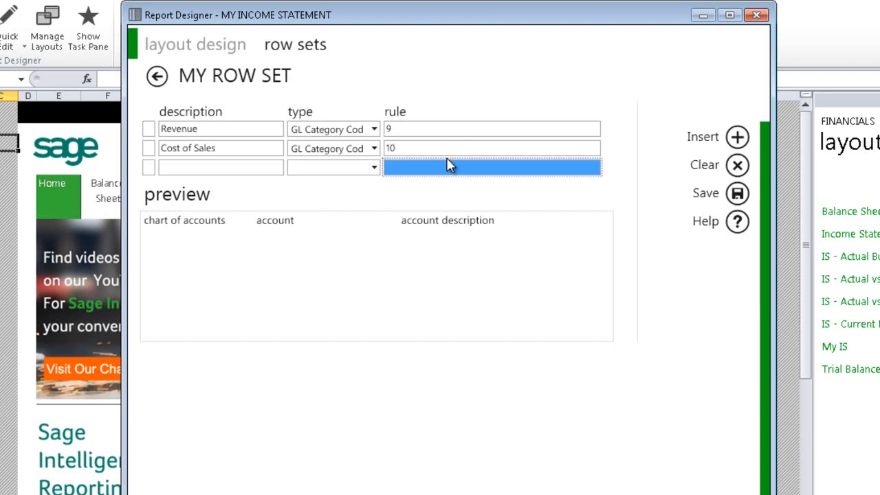
- Return to the layout design and select GL Category Codes as the row set for its rows
left_click(212, 48)
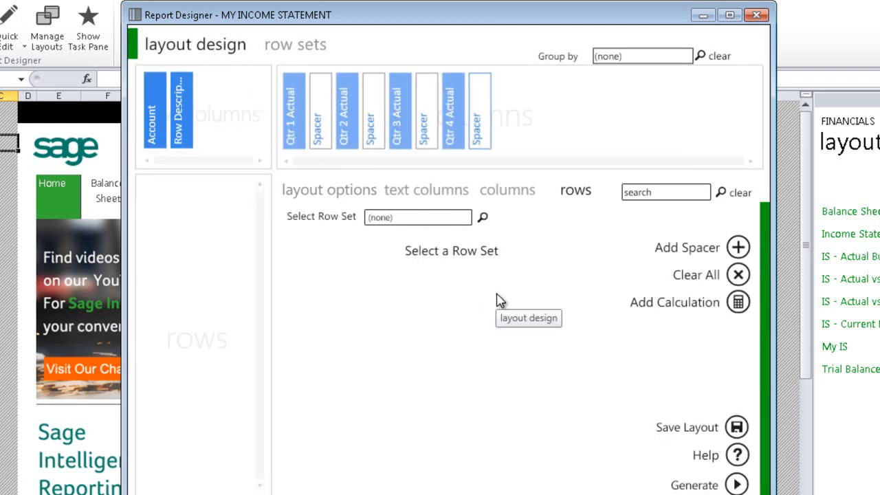
left_click(483, 218)
left_click(330, 177)
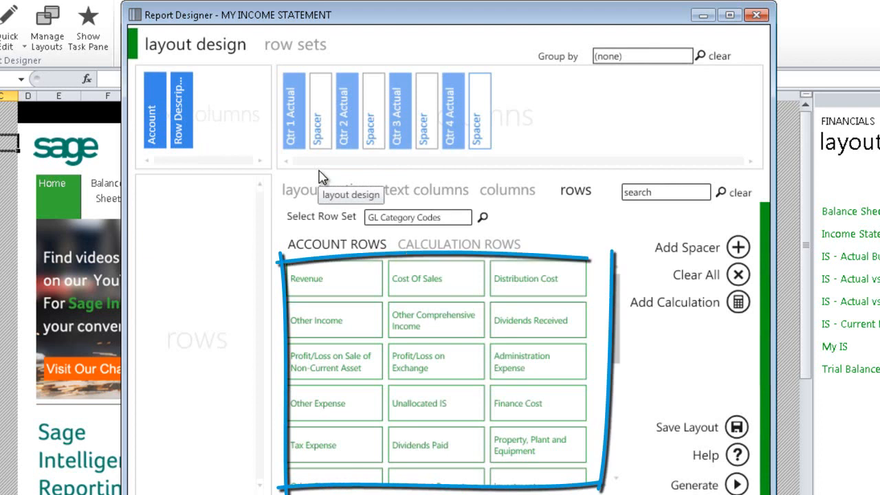
- Add the account rows Revenue, Cost Of Sales, Distribution Cost, Other Income and Other Comprehensive Income to the layout
left_click(346, 275)
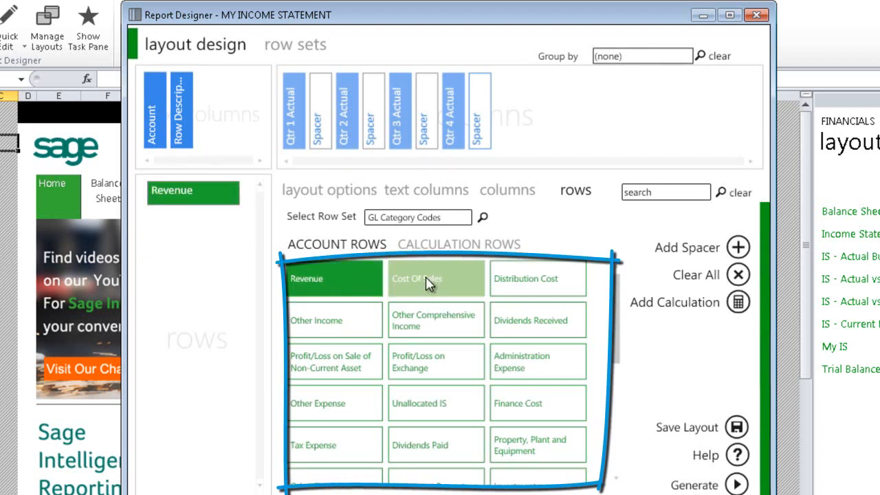
left_click(430, 282)
left_click(516, 284)
left_click(330, 317)
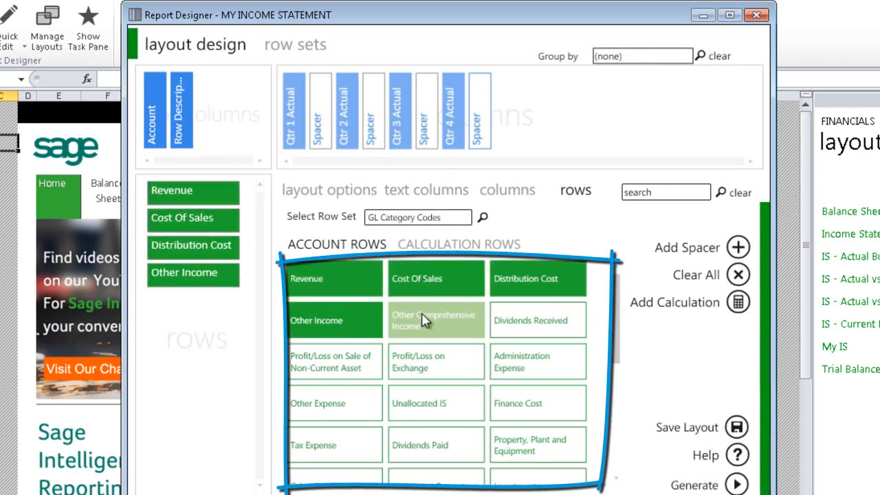
left_click(427, 318)
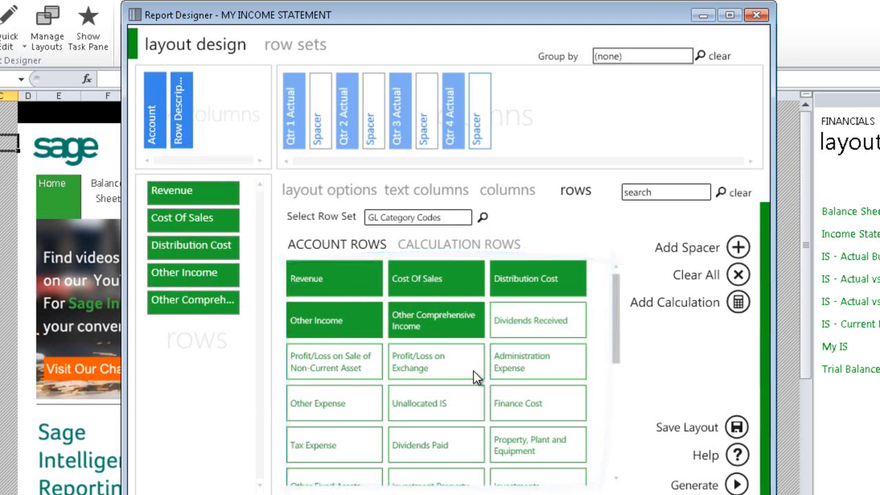
- Add three row spacers, placing one after Cost Of Sales, one after Distribution Cost and one at the end of the rows
left_click(738, 249)
left_click(737, 248)
left_click(737, 249)
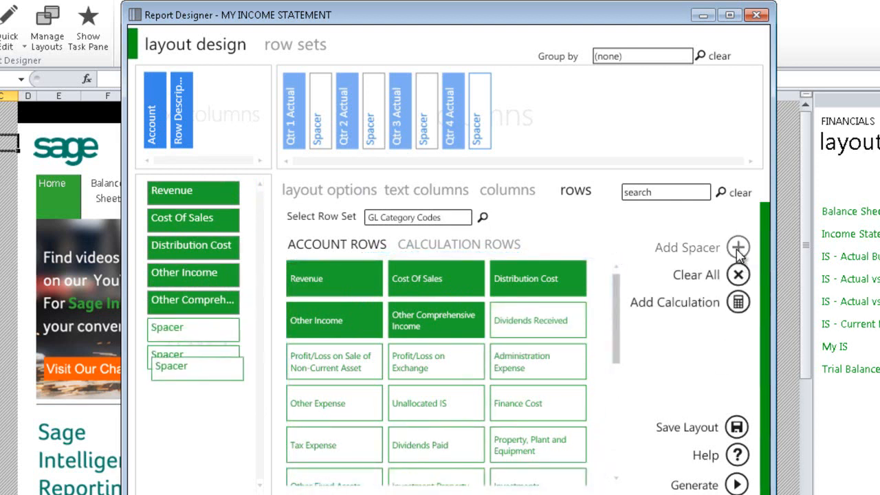
left_click_drag(157, 334, 177, 247)
left_click_drag(171, 353, 187, 309)
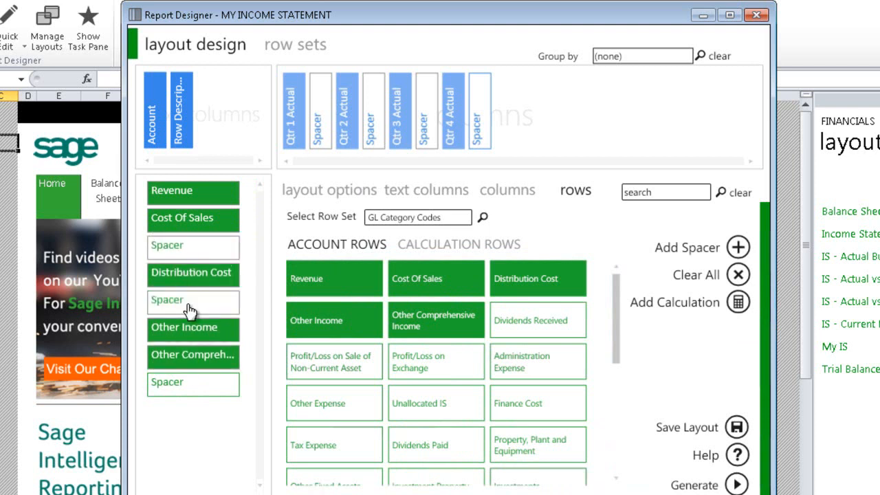
- Add the calculation rows TOTAL GROSS PROFIT/(LOSS), NET PROFIT/(LOSS) BEFORE TAX and TOTAL PROFIT/(LOSS) to the end of the layout's rows
left_click(476, 246)
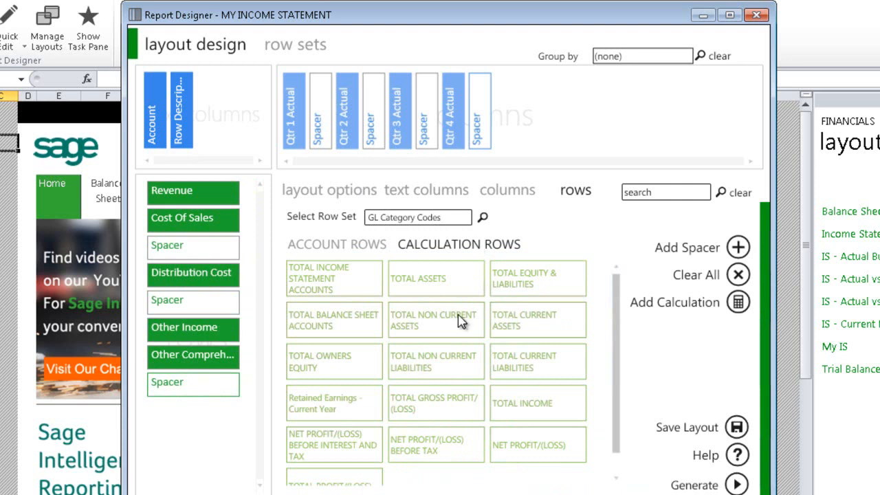
left_click(440, 409)
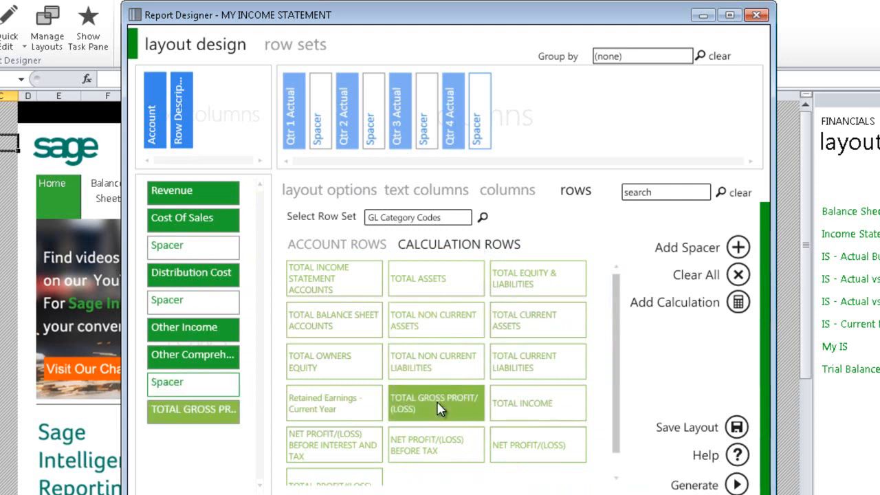
left_click(435, 442)
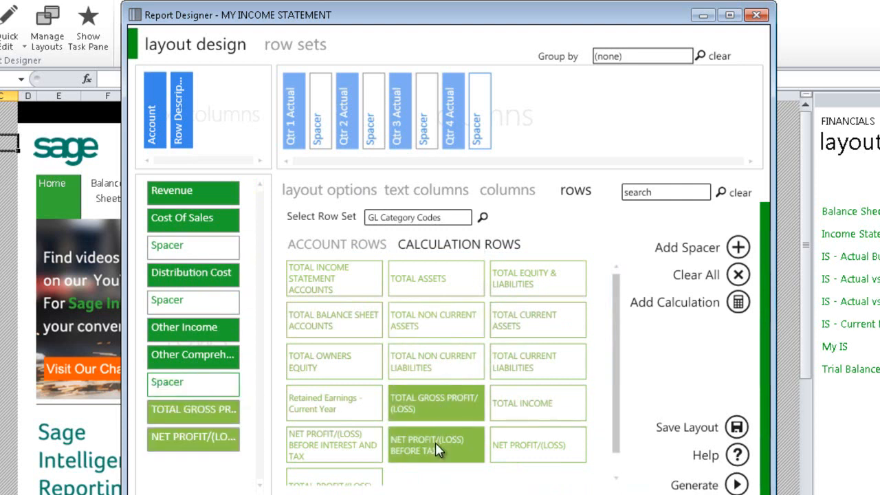
left_click(377, 480)
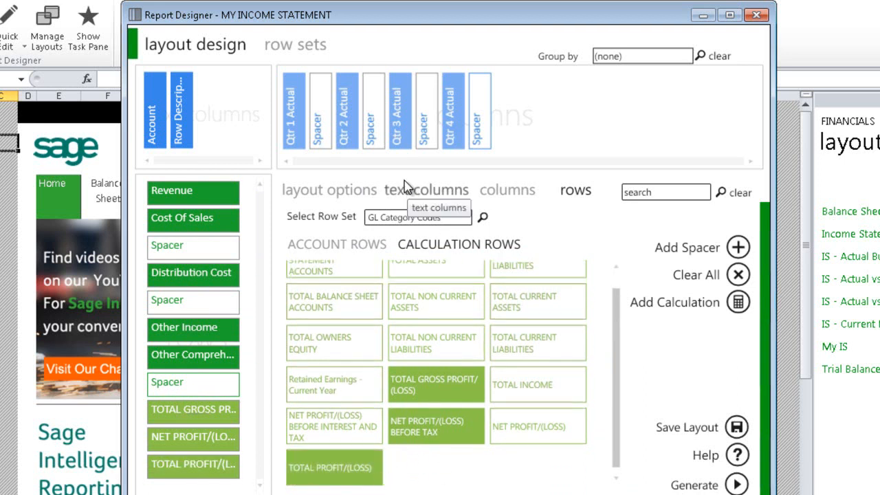
- Save the MY INCOME STATEMENT layout and generate the report from it
left_click(743, 428)
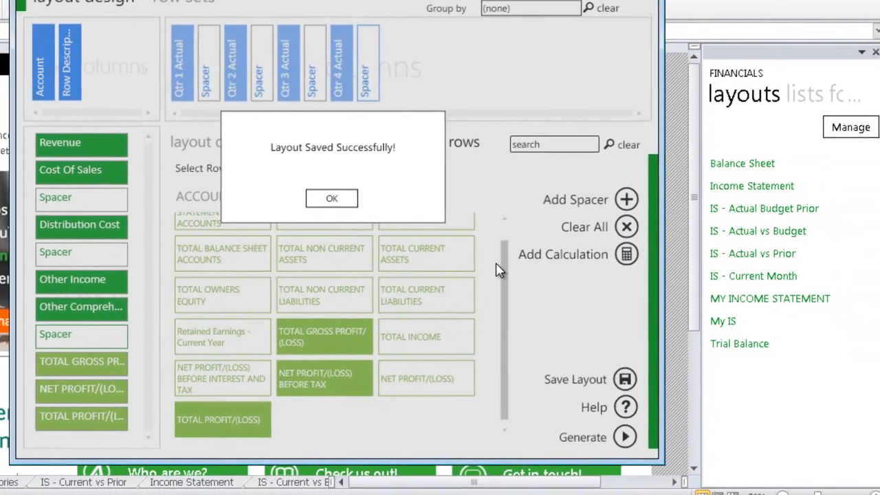
left_click(331, 198)
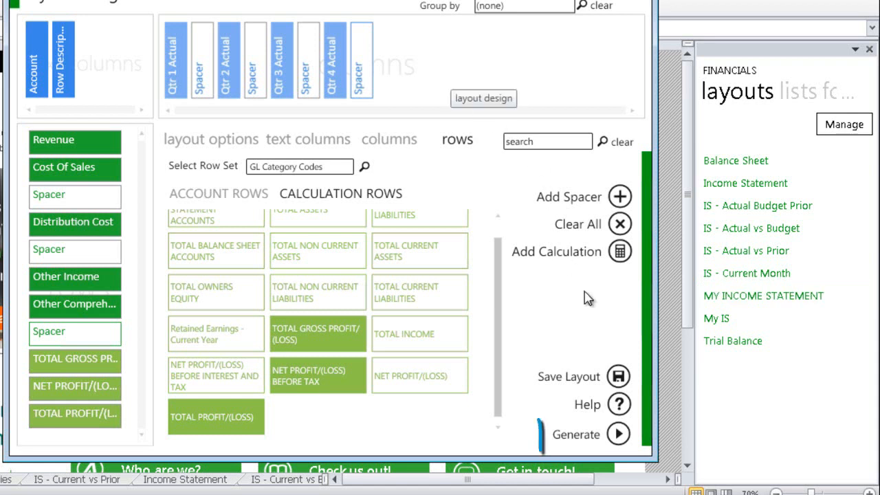
left_click(619, 435)
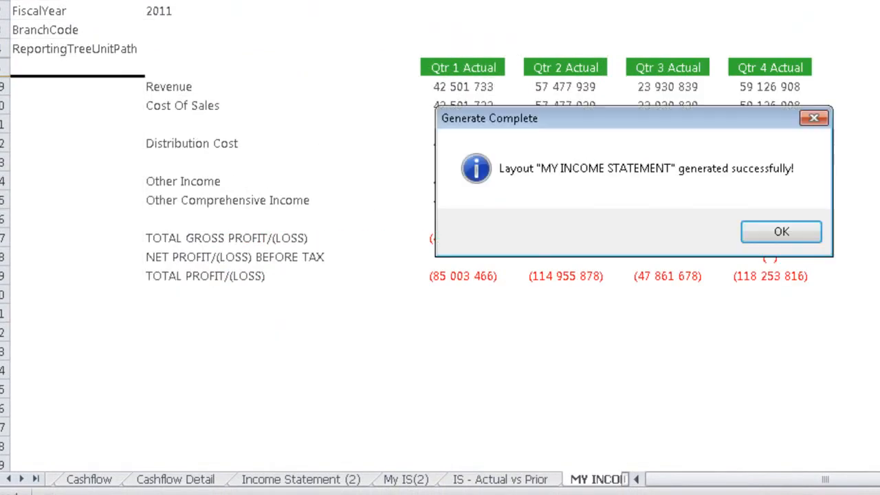
left_click(796, 232)
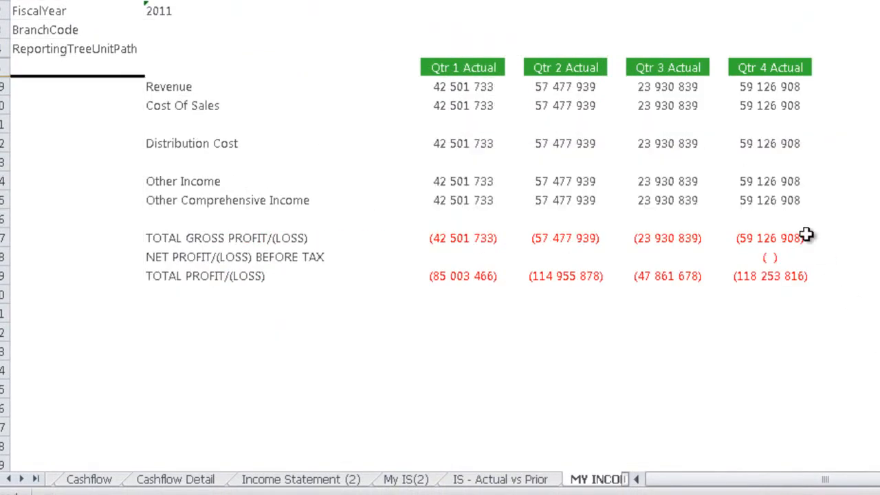
- Examine the Revenue, Cost Of Sales and Distribution Cost rows in the generated income statement sheet
left_click(175, 89)
left_click(177, 105)
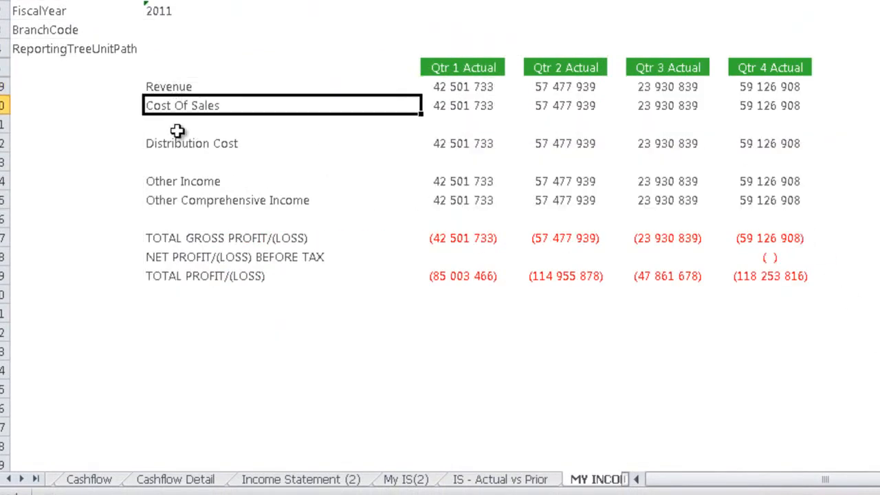
left_click(177, 145)
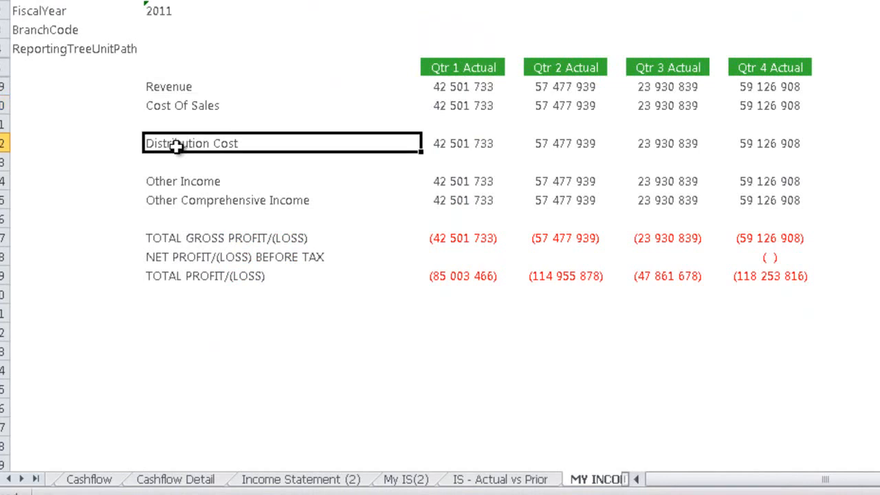